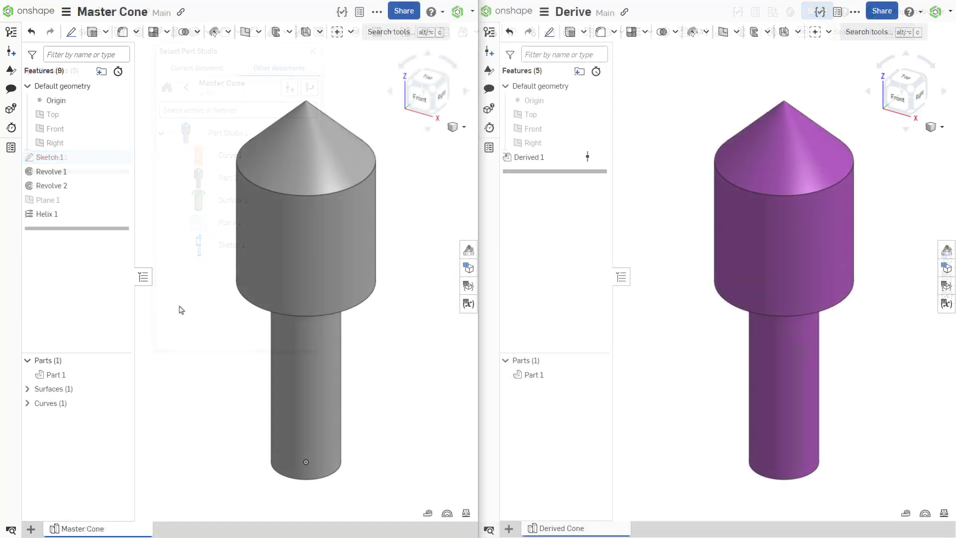
- Edit Sketch 1 in the Master Cone document to set the lower shaft's length dimension to 3
{"action": "double_click", "coordinate": [100, 157]}
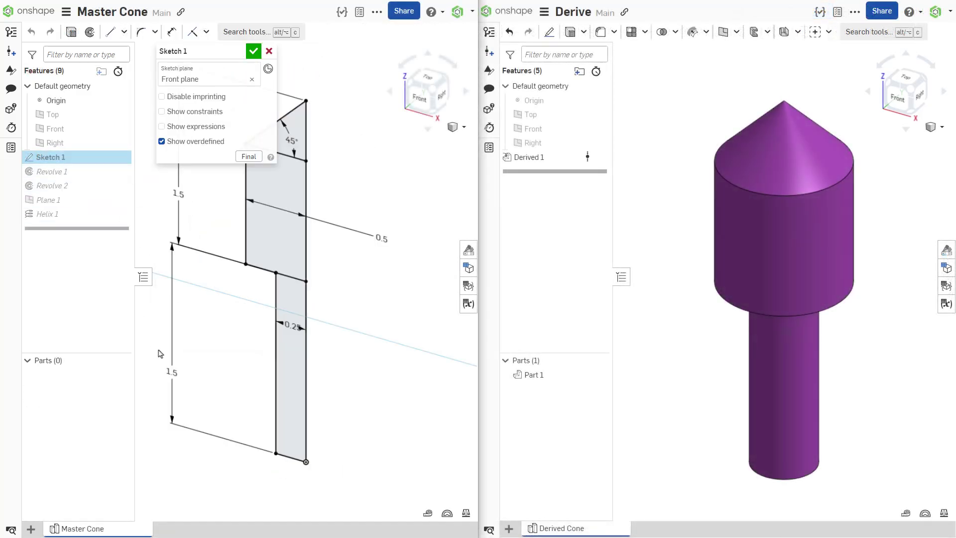
{"action": "double_click", "coordinate": [174, 371]}
{"action": "type", "text": "3"}
{"action": "key", "text": "Return"}
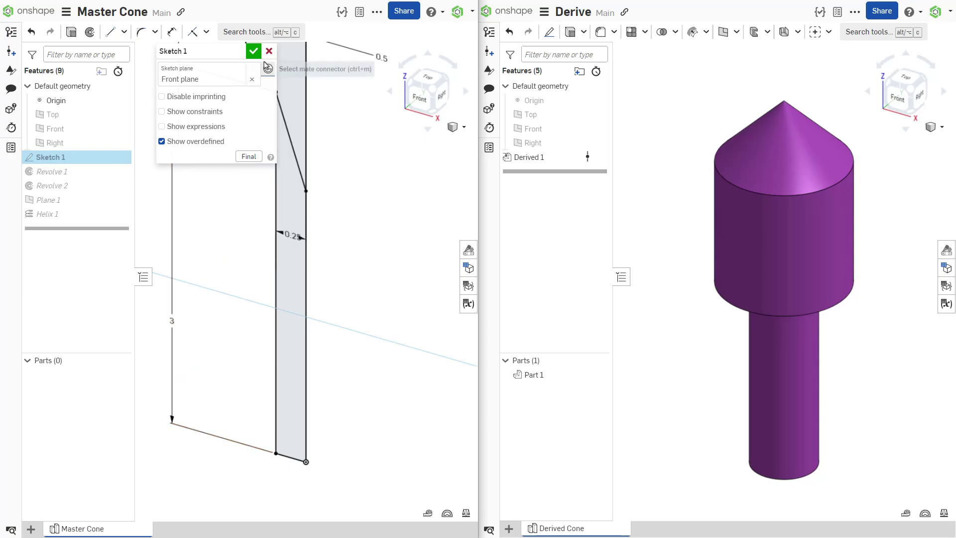
{"action": "left_click", "coordinate": [254, 50]}
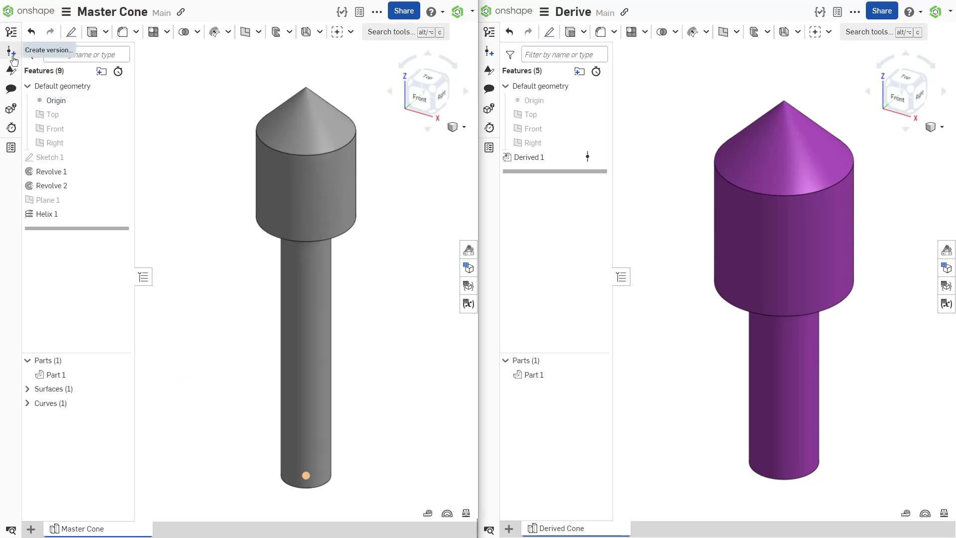
- Create a new version of the Master Cone document and update the derived cone's reference to the latest version
{"action": "left_click", "coordinate": [11, 51]}
{"action": "key", "text": "Return"}
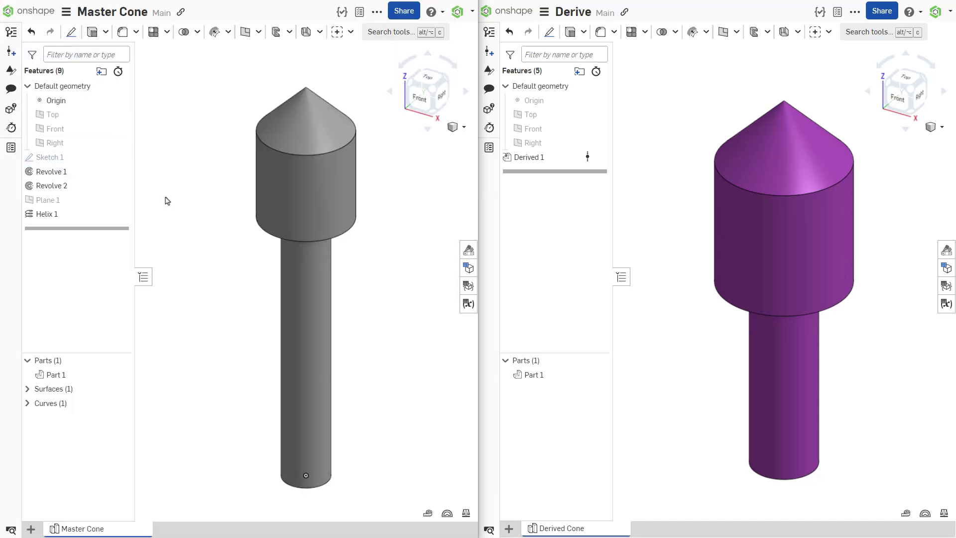
{"action": "left_click", "coordinate": [588, 156]}
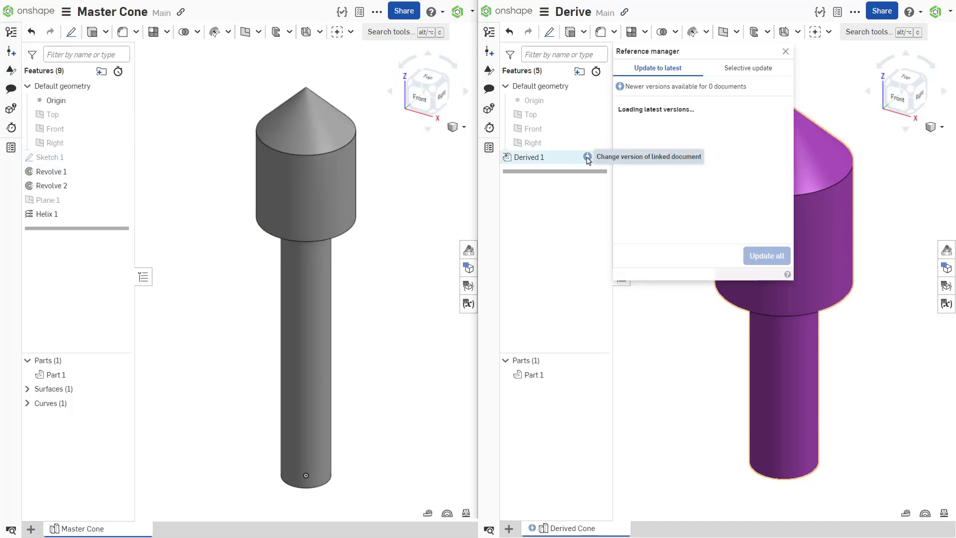
{"action": "left_click", "coordinate": [767, 255]}
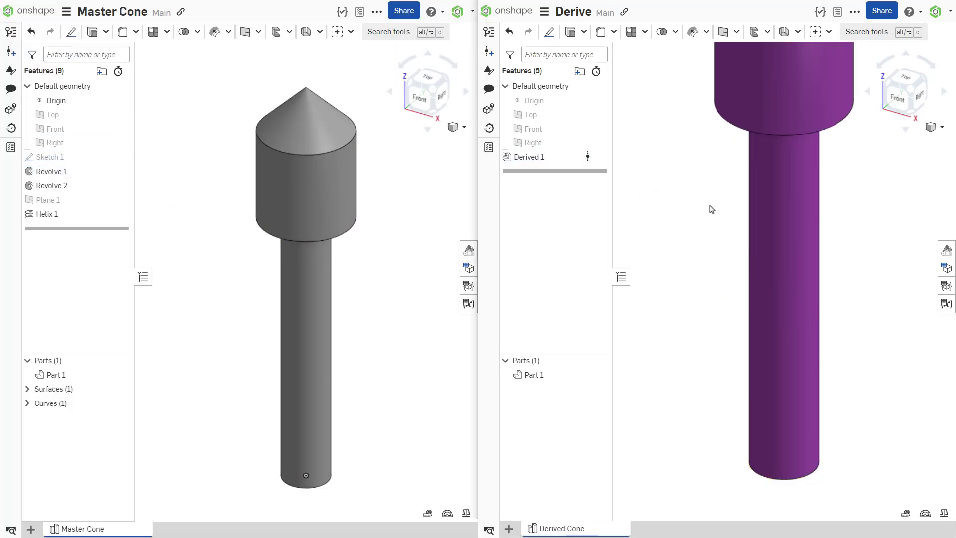
- Sketch a small concentric circle on the bottom end face of the derived cone's shaft
{"action": "key", "text": "f"}
{"action": "right_click_drag", "start_coordinate": [710, 207], "coordinate": [687, 352]}
{"action": "left_click", "coordinate": [789, 475]}
{"action": "key", "text": "shift+s"}
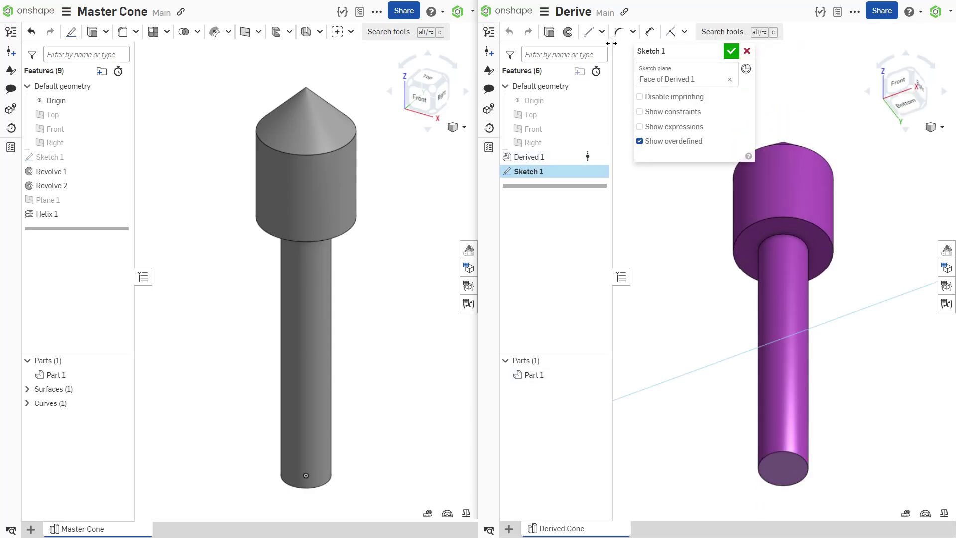
{"action": "left_click", "coordinate": [601, 32]}
{"action": "left_click", "coordinate": [612, 145]}
{"action": "left_click", "coordinate": [788, 475]}
- Cut the circle into the shaft's end face with a blind Extrude set to Remove, 1 in deep
{"action": "left_click", "coordinate": [549, 32]}
{"action": "left_click", "coordinate": [696, 82]}
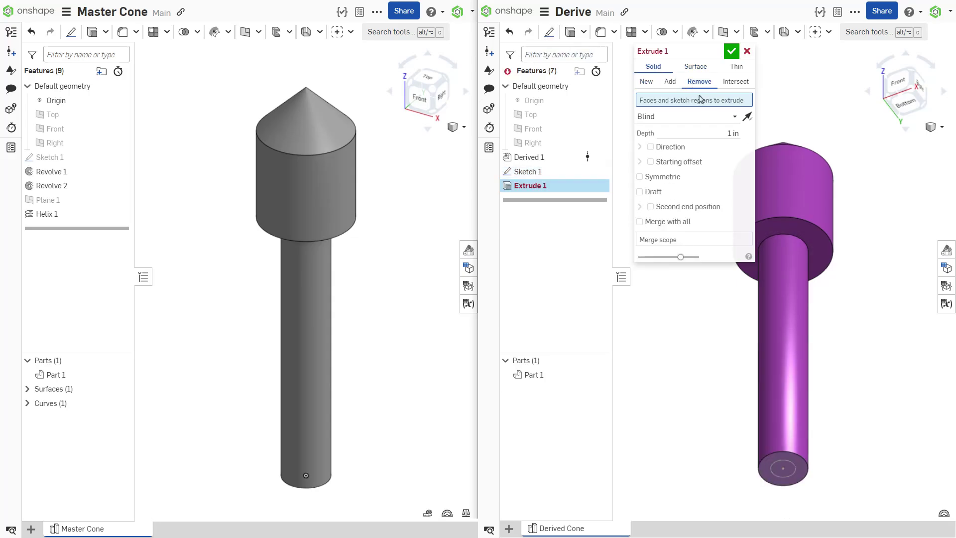
{"action": "left_click", "coordinate": [782, 468]}
{"action": "left_click", "coordinate": [731, 51]}
{"action": "left_click", "coordinate": [489, 51]}
{"action": "key", "text": "Escape"}
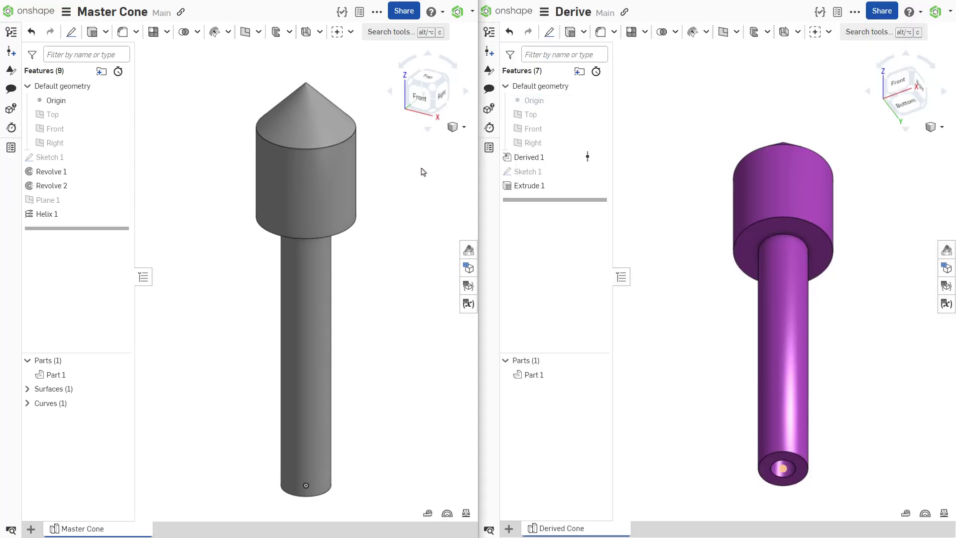
{"action": "right_click_drag", "start_coordinate": [423, 167], "coordinate": [427, 143]}
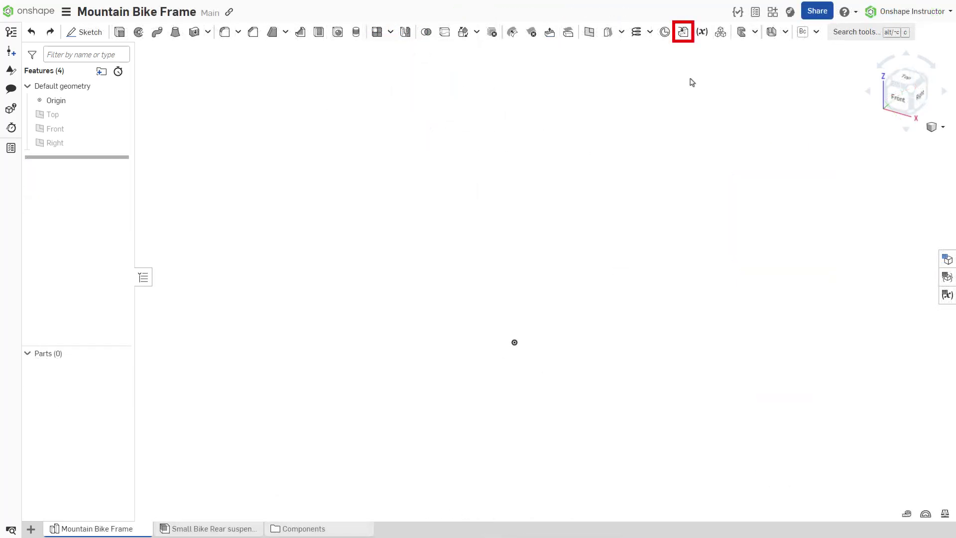
- Derive the Reference sketch from the Master Studio, with the Small bike frame configuration, into the Mountain Bike Frame studio
{"action": "left_click", "coordinate": [682, 32]}
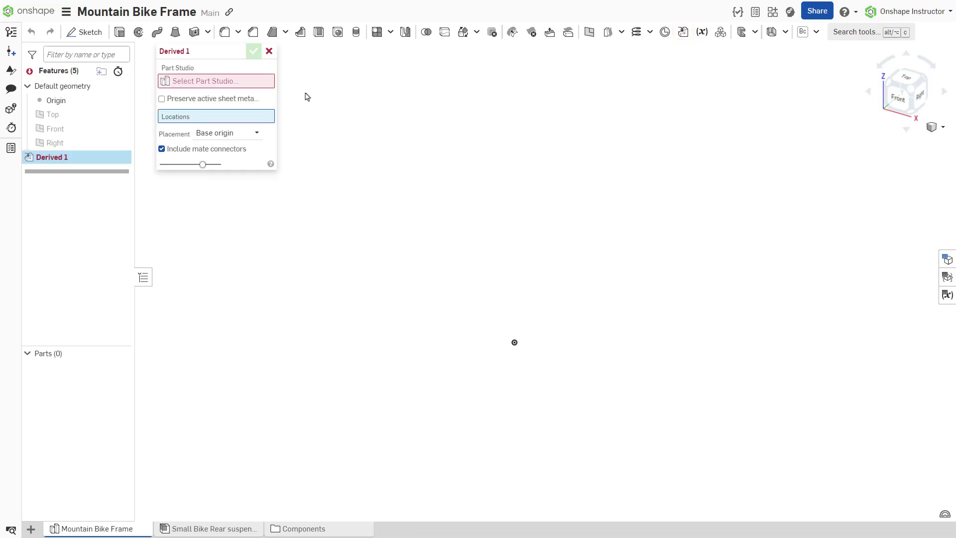
{"action": "left_click", "coordinate": [260, 86]}
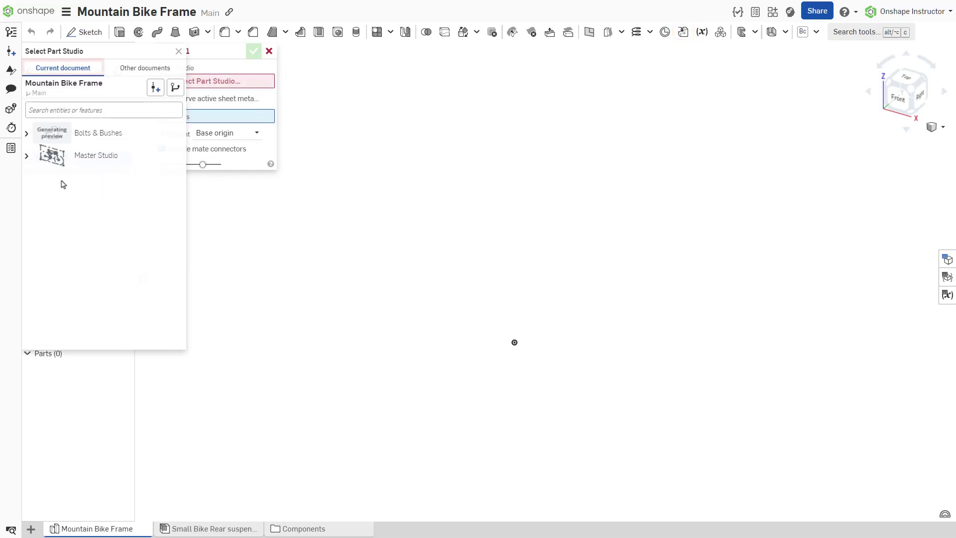
{"action": "left_click", "coordinate": [27, 155]}
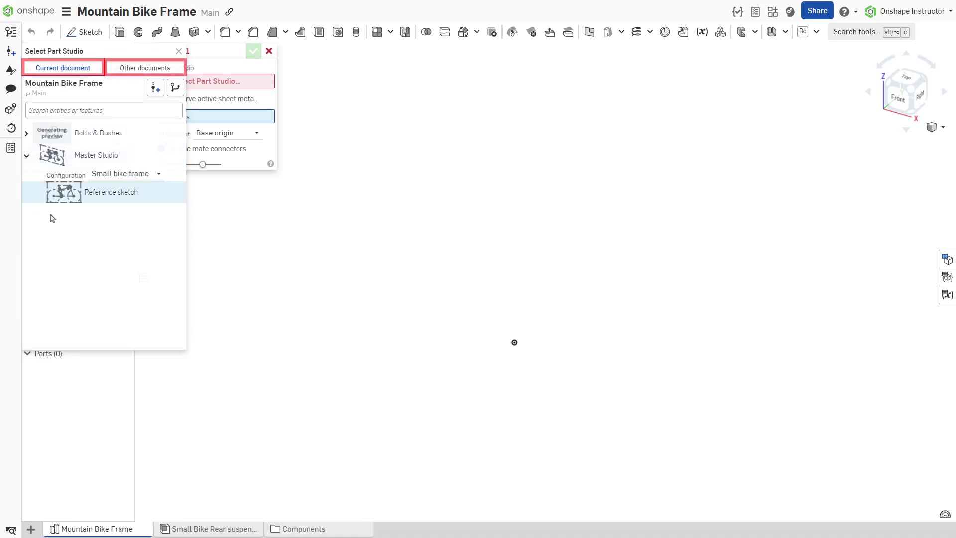
{"action": "left_click", "coordinate": [64, 192]}
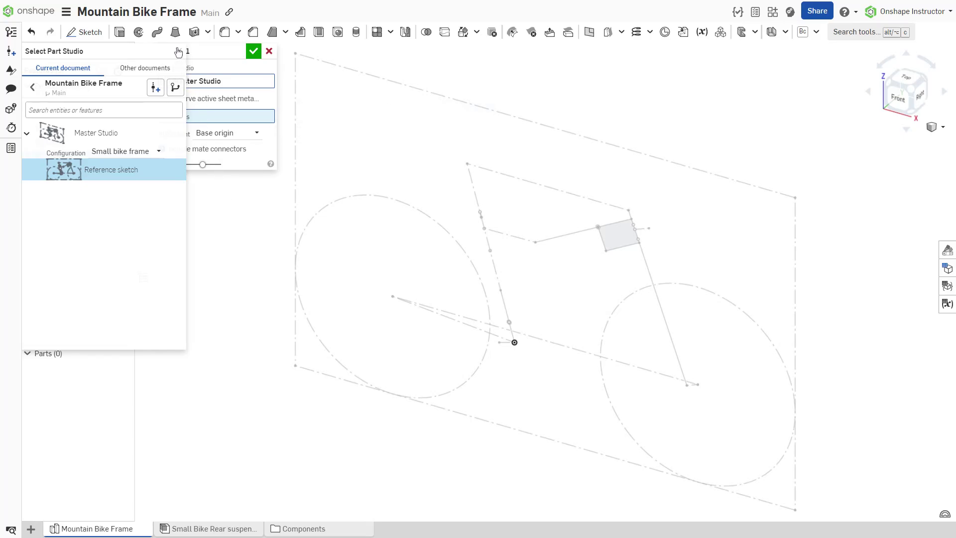
{"action": "left_click", "coordinate": [253, 50]}
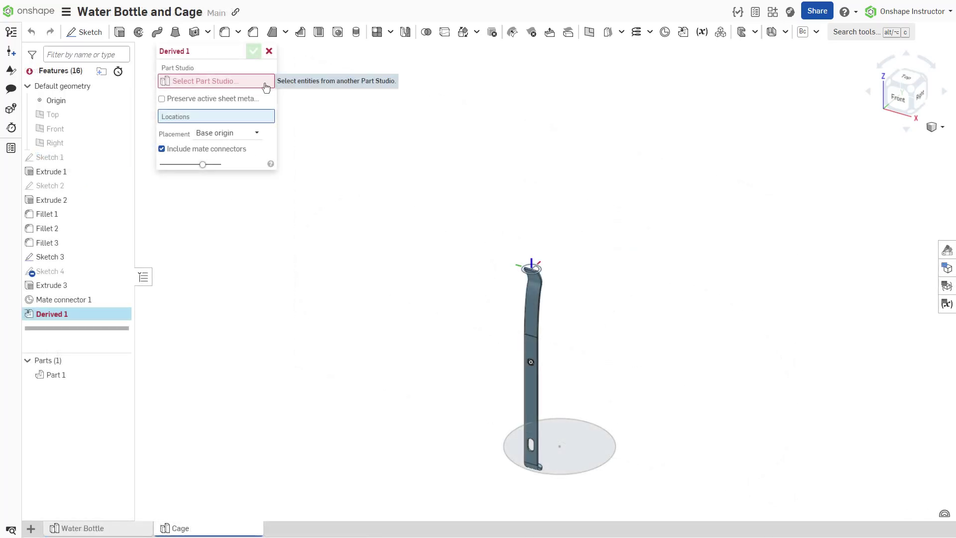
- Derive the Water Bottle part into the Cage studio, locating its base origin at the centre of the base circle
{"action": "left_click", "coordinate": [265, 85]}
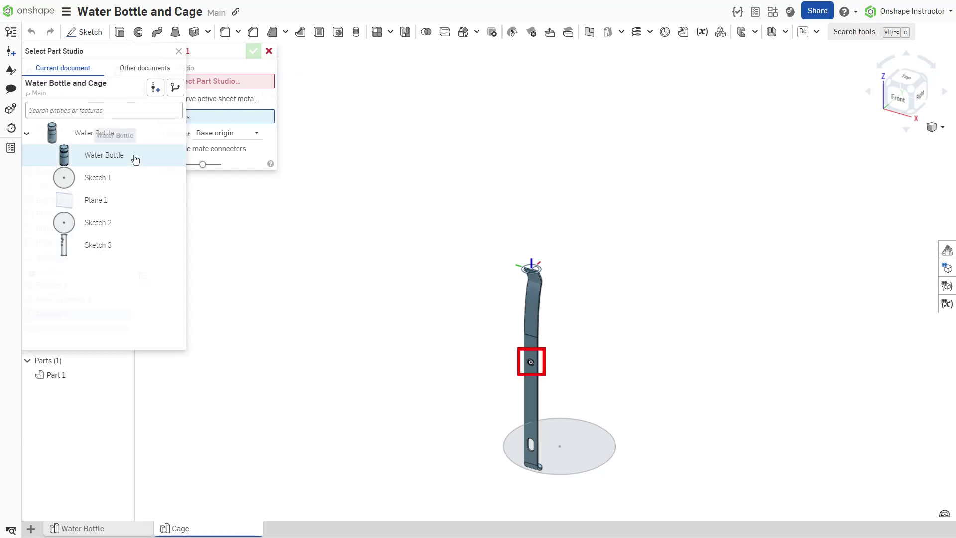
{"action": "left_click", "coordinate": [135, 158]}
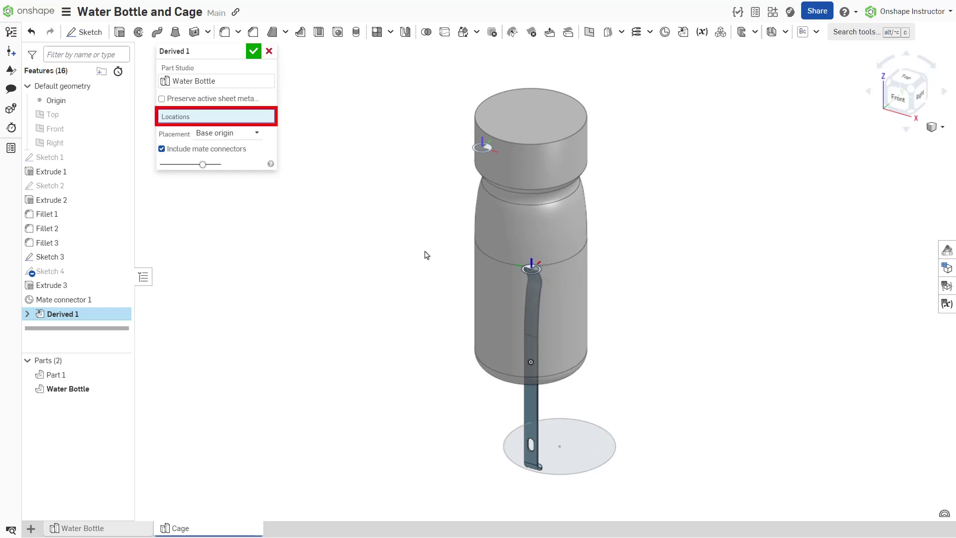
{"action": "left_click", "coordinate": [559, 446]}
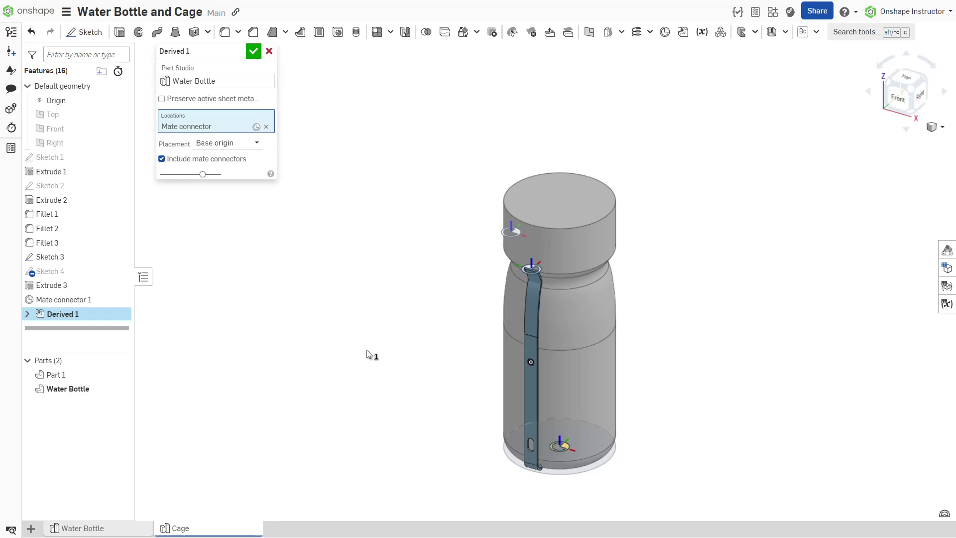
- Replace the bottle's placement: use its base mate connector and locate it on the cage's Mate connector 1
{"action": "left_click", "coordinate": [266, 127]}
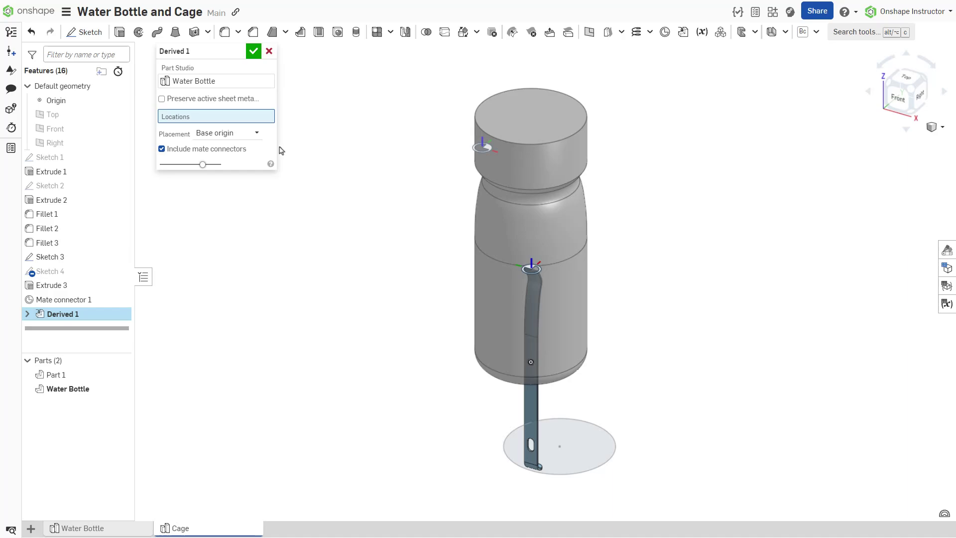
{"action": "left_click", "coordinate": [257, 133]}
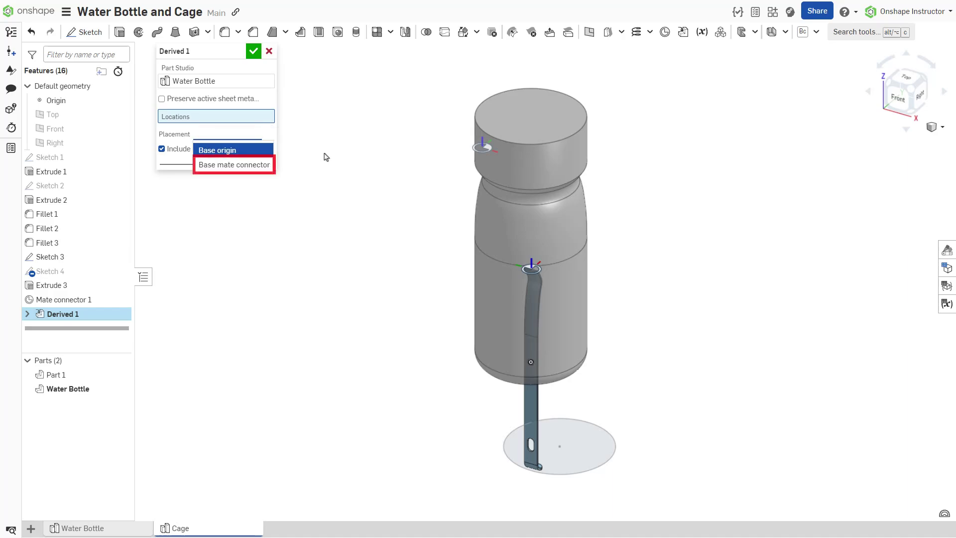
{"action": "left_click", "coordinate": [247, 165]}
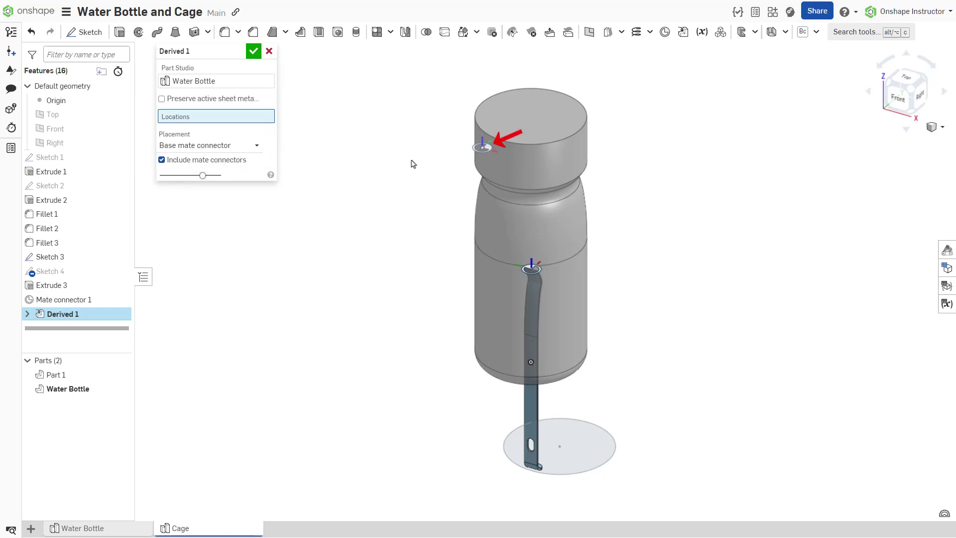
{"action": "left_click", "coordinate": [479, 151]}
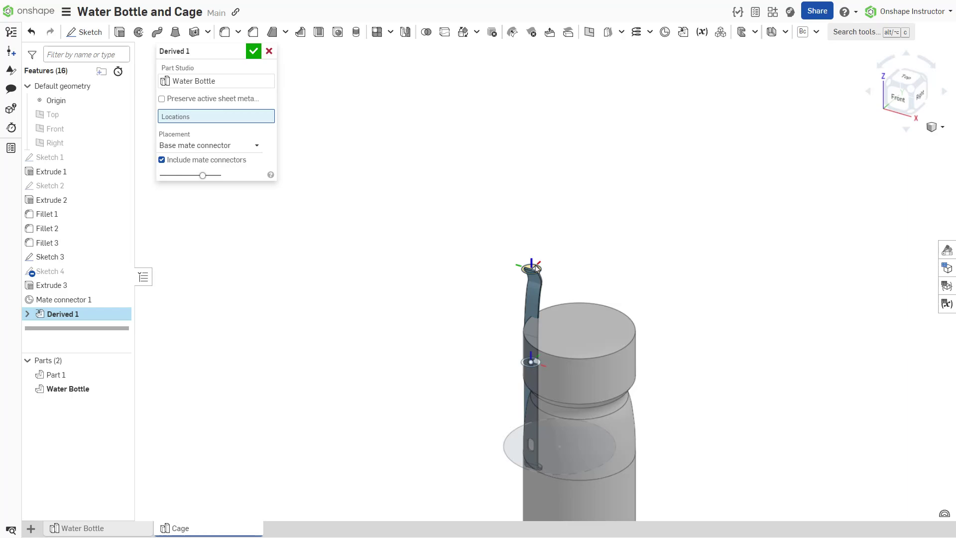
{"action": "left_click", "coordinate": [534, 268]}
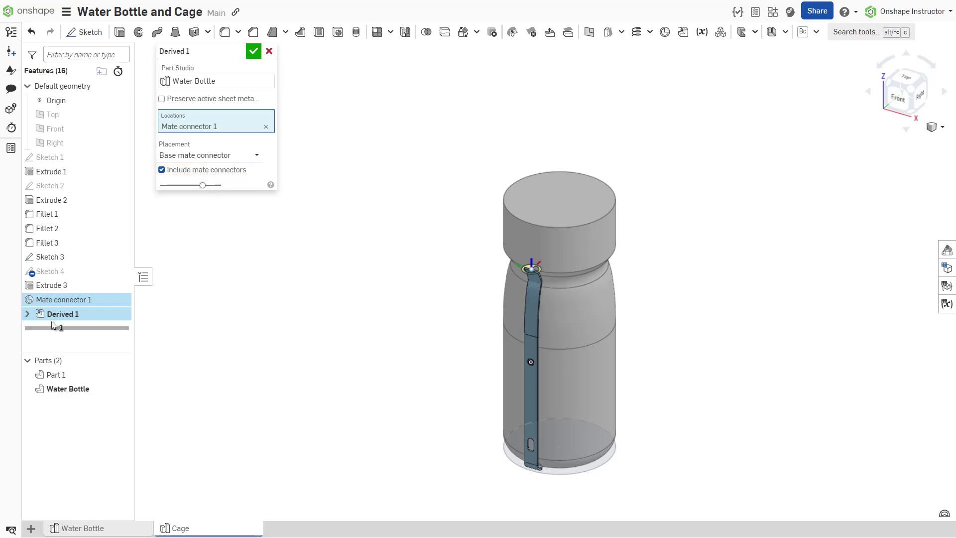
{"action": "left_click", "coordinate": [25, 315]}
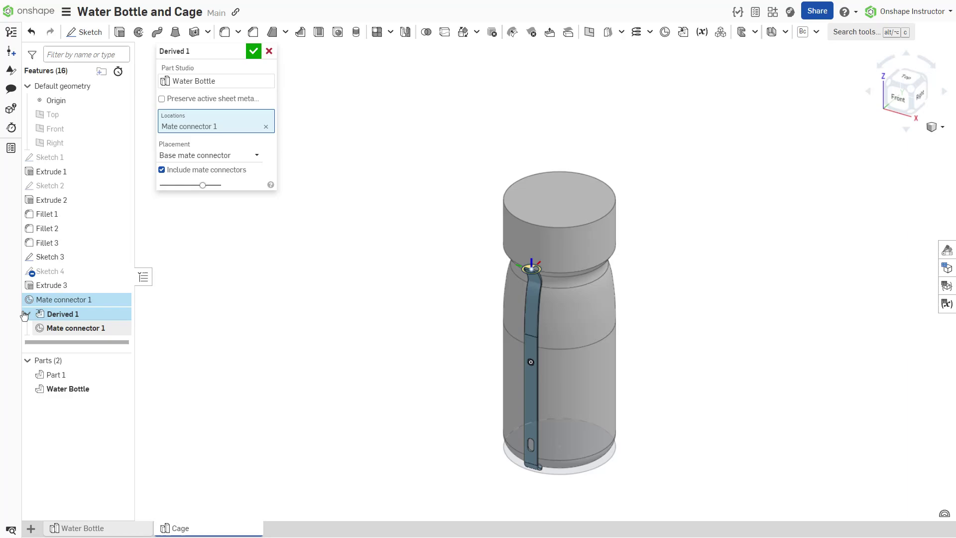
{"action": "left_click", "coordinate": [278, 301]}
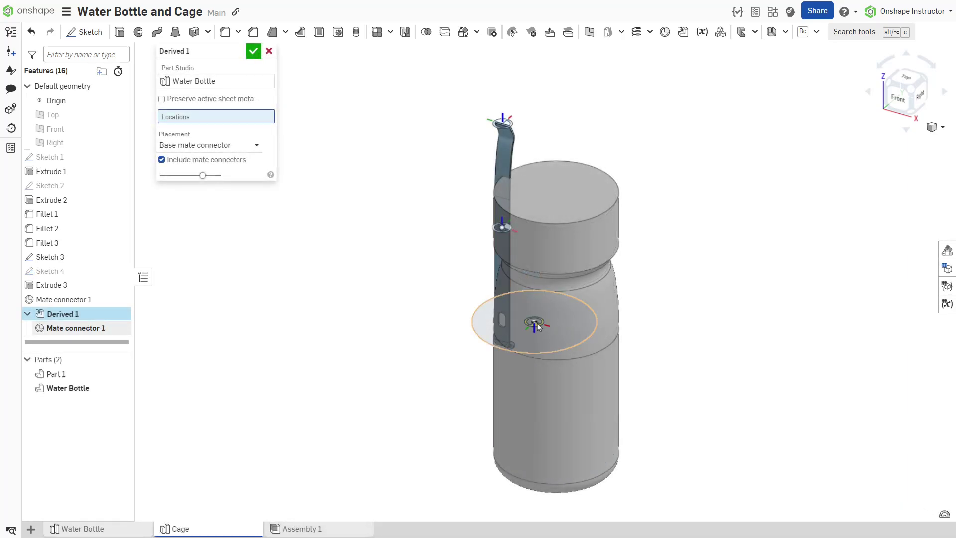
- Try to place bottle instances at the base circle's centre, the strap's middle and Mate connector 1, and undo the extra locations
{"action": "left_click", "coordinate": [534, 323]}
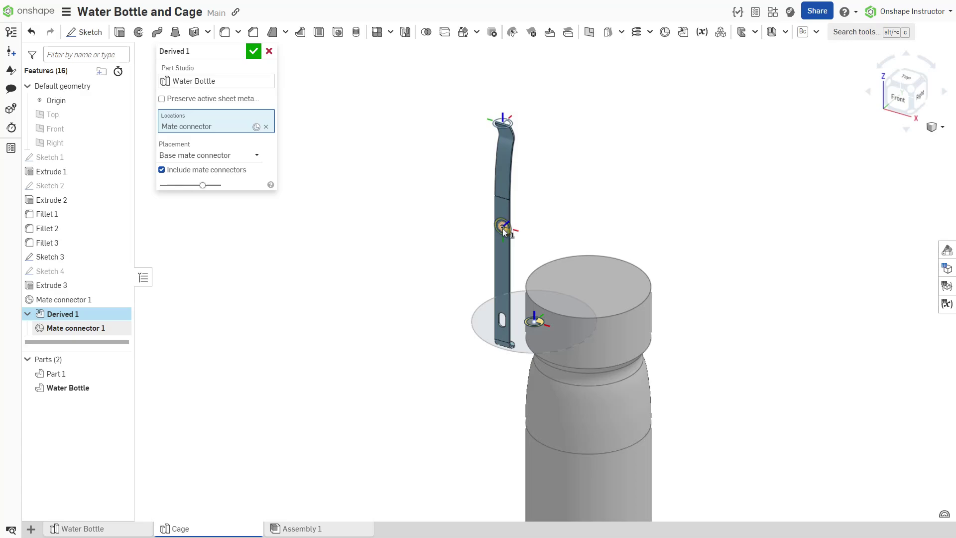
{"action": "left_click", "coordinate": [503, 228]}
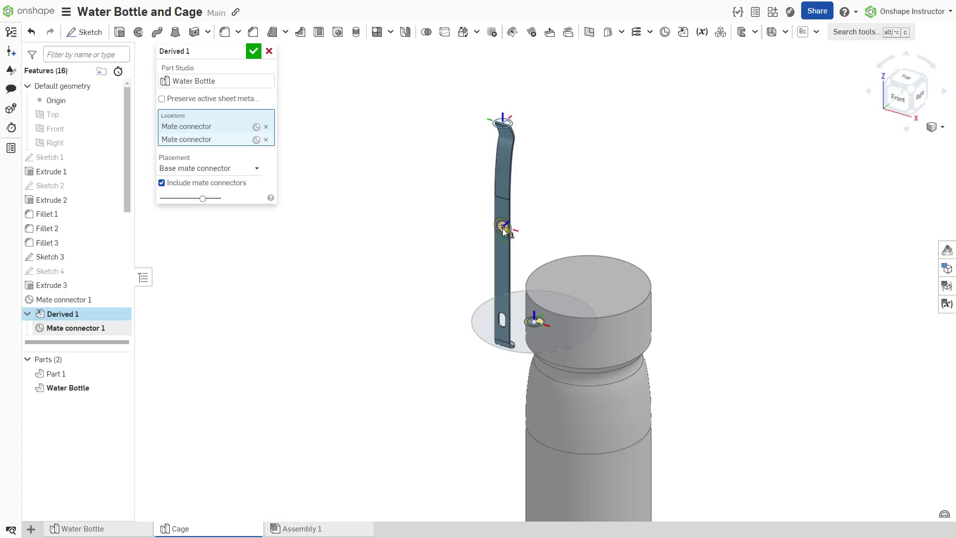
{"action": "left_click", "coordinate": [494, 125]}
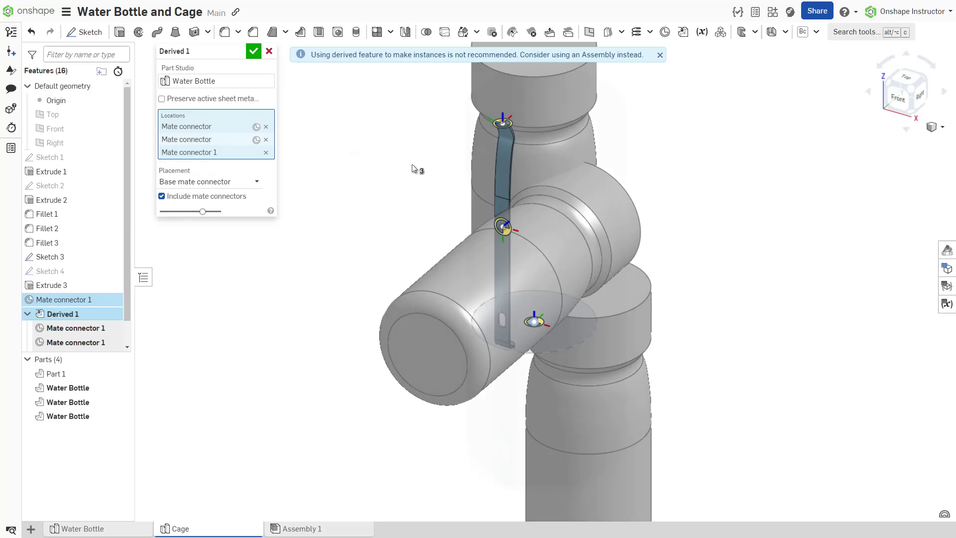
{"action": "key", "text": "ctrl+z"}
{"action": "key", "text": "ctrl+z"}
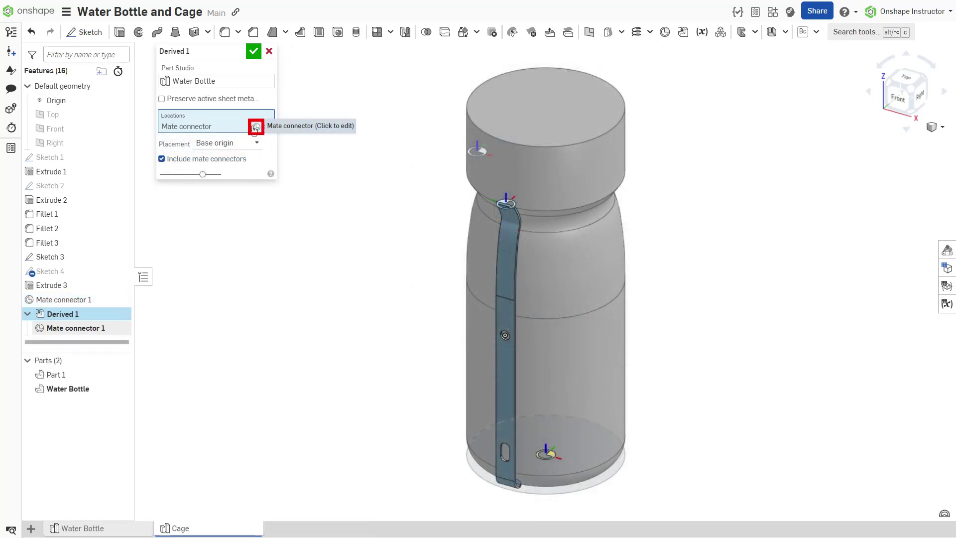
- Move the bottle's location mate connector 1 mm along Z and accept the Derived feature
{"action": "left_click", "coordinate": [255, 127]}
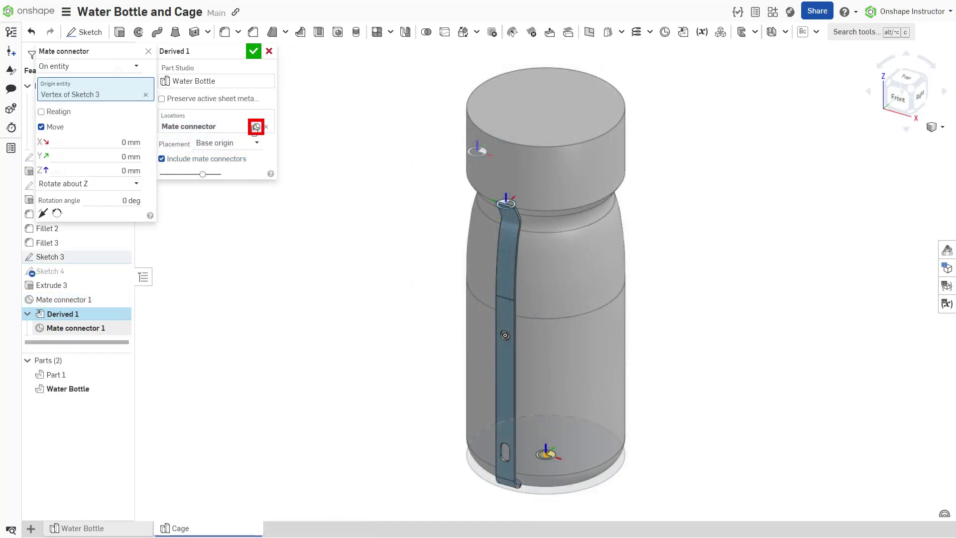
{"action": "left_click", "coordinate": [121, 170]}
{"action": "type", "text": "1"}
{"action": "left_click", "coordinate": [148, 51]}
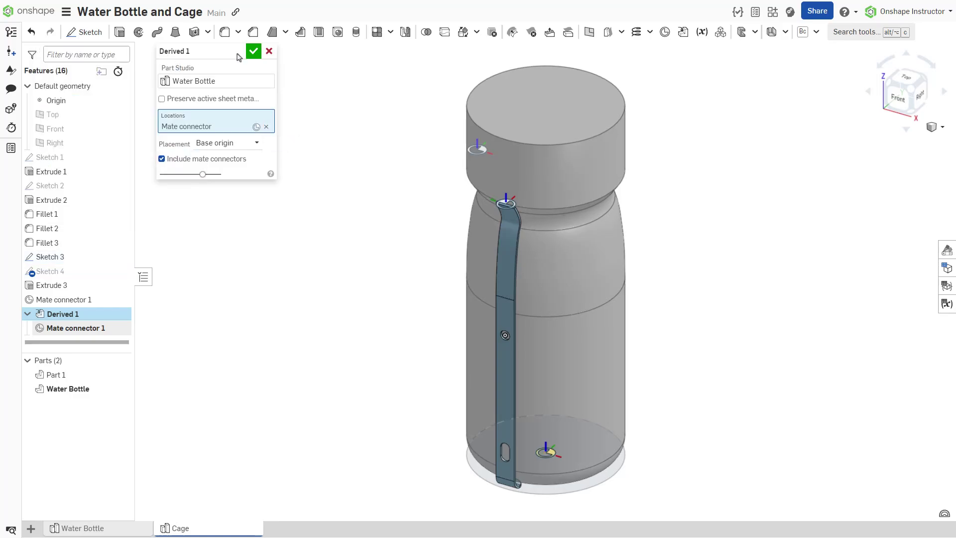
{"action": "left_click", "coordinate": [253, 50]}
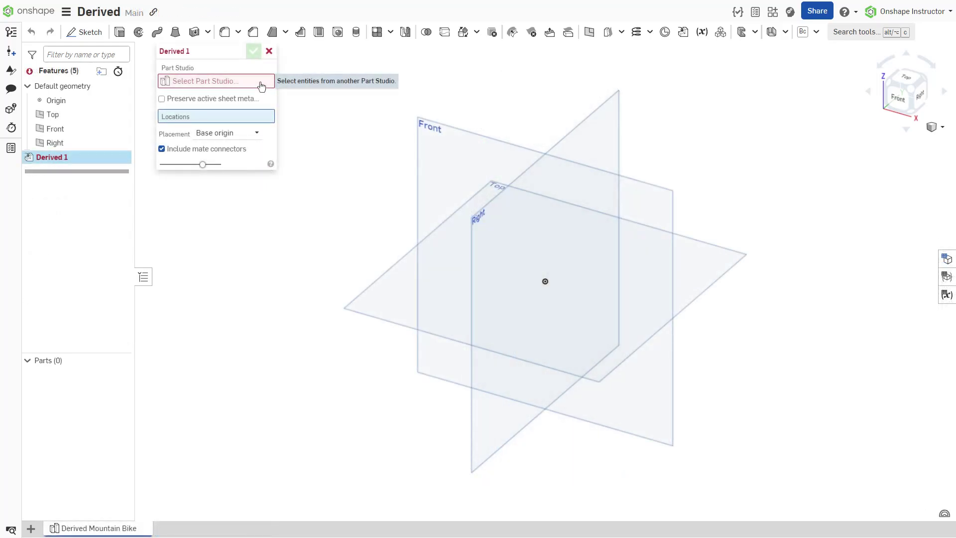
- Choose the Mountain Bike Frame document from Tranquil Terrapin Designs as the Derived source, expand its Master Studio, and open the source's version selection
{"action": "left_click", "coordinate": [261, 82]}
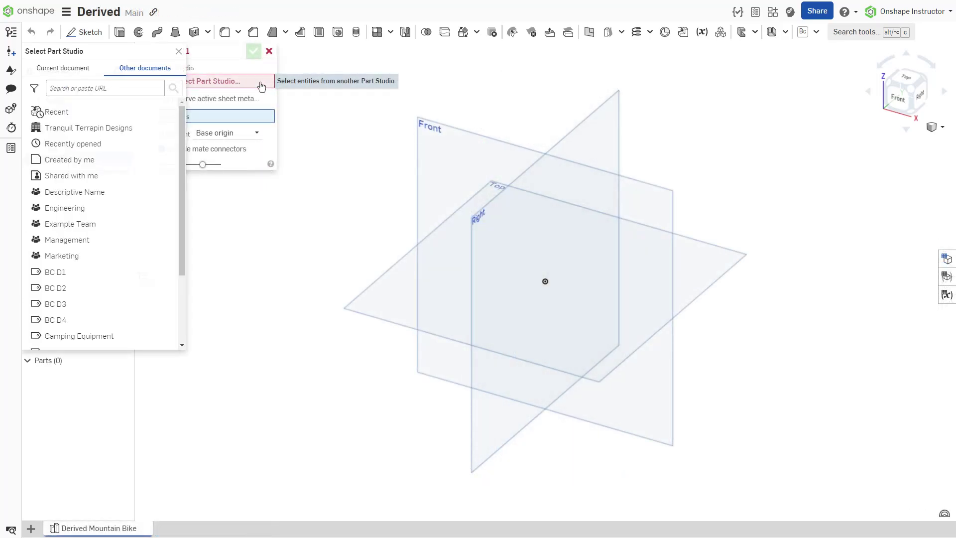
{"action": "left_click", "coordinate": [131, 128]}
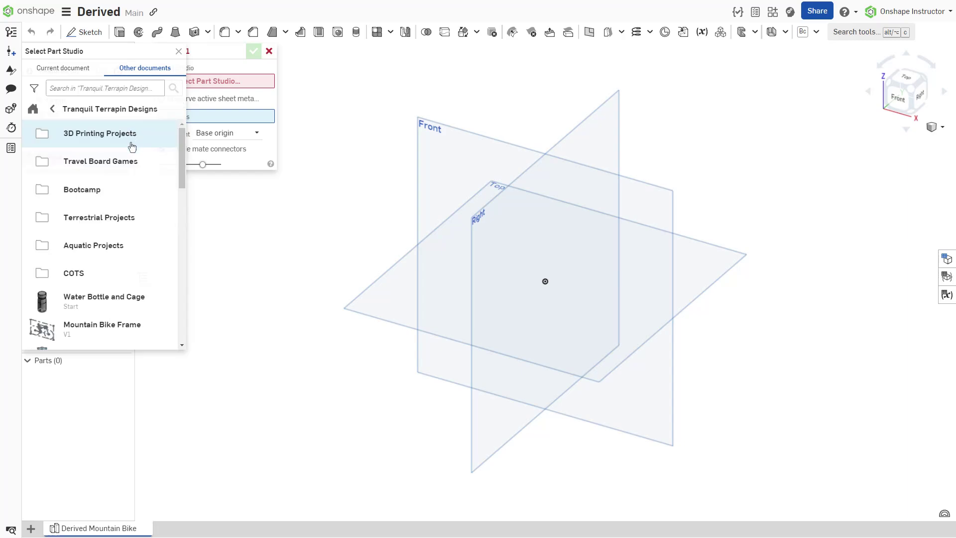
{"action": "left_click", "coordinate": [112, 331]}
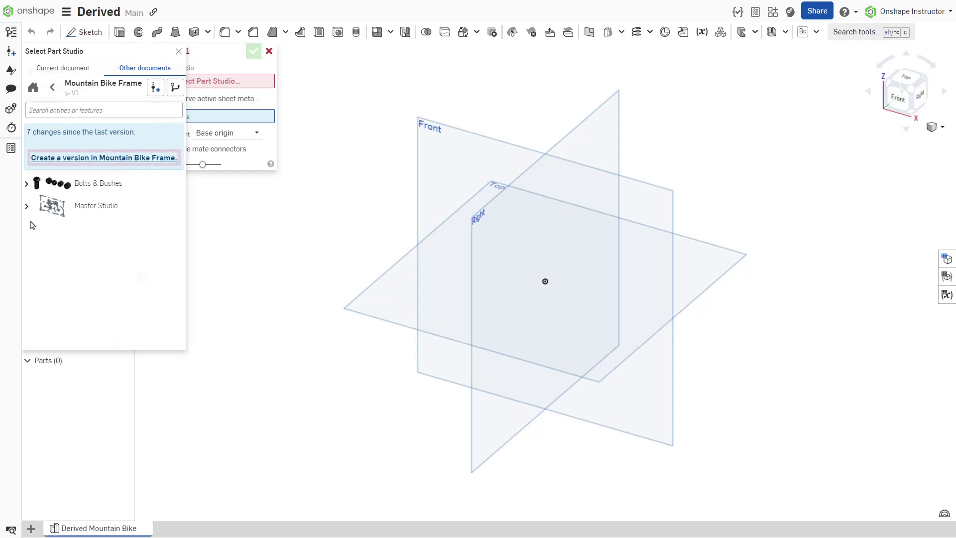
{"action": "left_click", "coordinate": [26, 208]}
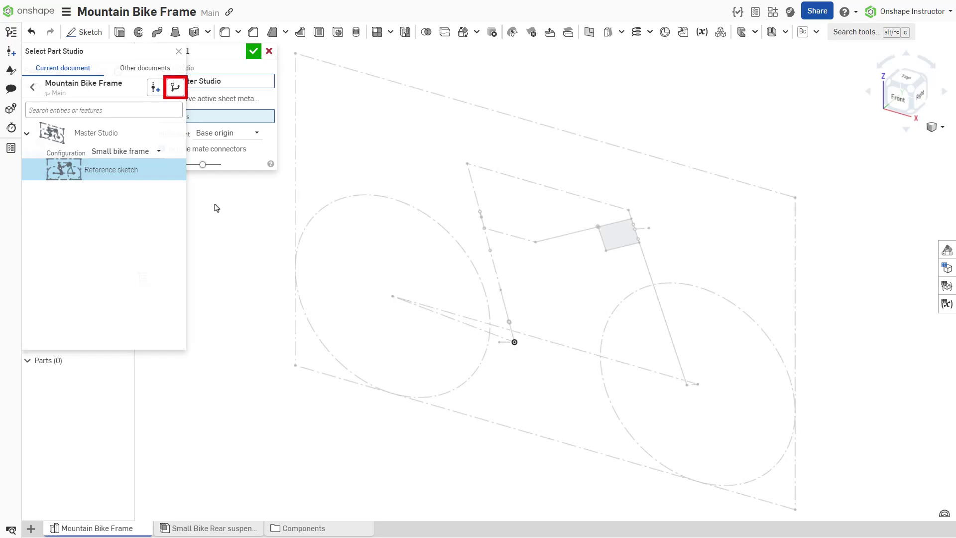
{"action": "left_click", "coordinate": [175, 87]}
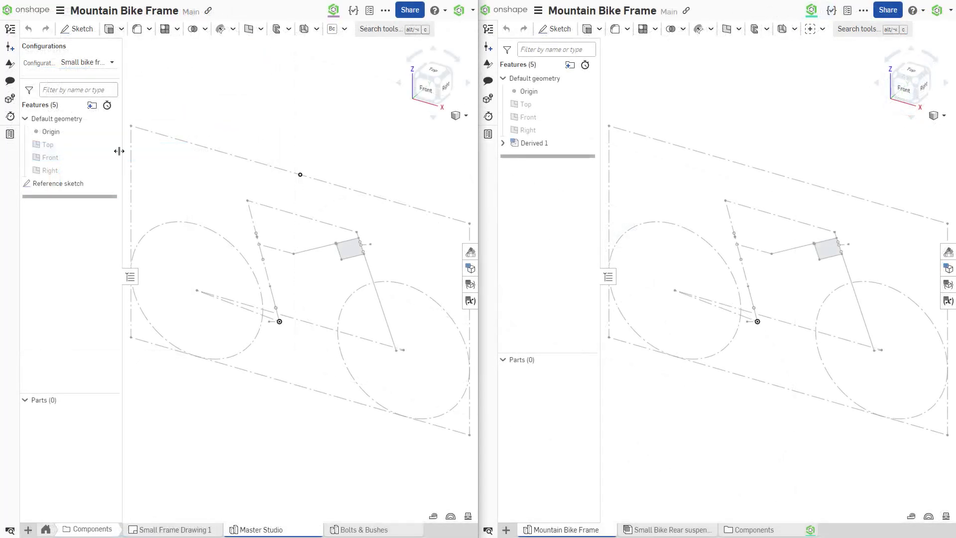
- Set the rear wheel circle's diameter to 29 in the Master Studio's Reference sketch and accept the sketch
{"action": "double_click", "coordinate": [73, 183]}
{"action": "right_click_drag", "start_coordinate": [149, 319], "coordinate": [192, 347]}
{"action": "double_click", "coordinate": [191, 347]}
{"action": "type", "text": "29"}
{"action": "key", "text": "Return"}
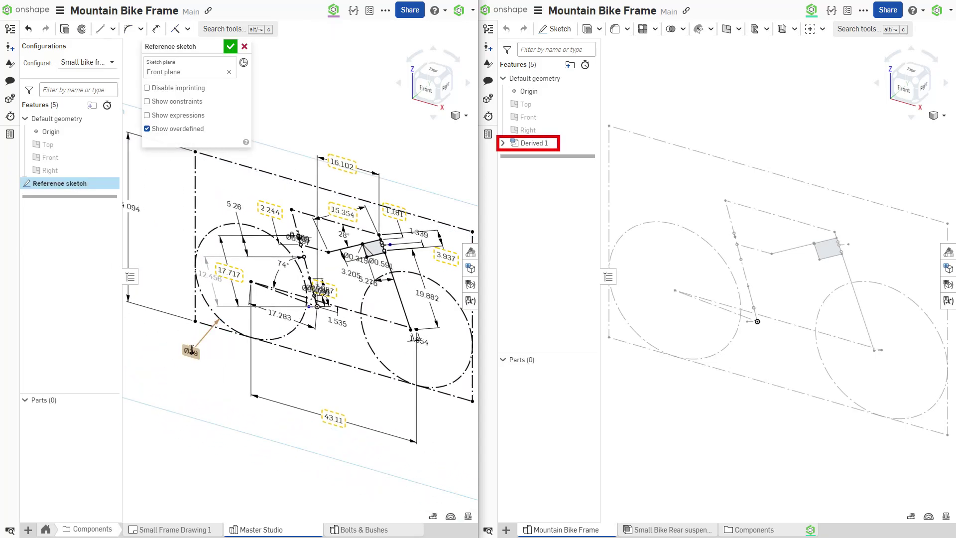
{"action": "left_click", "coordinate": [230, 46]}
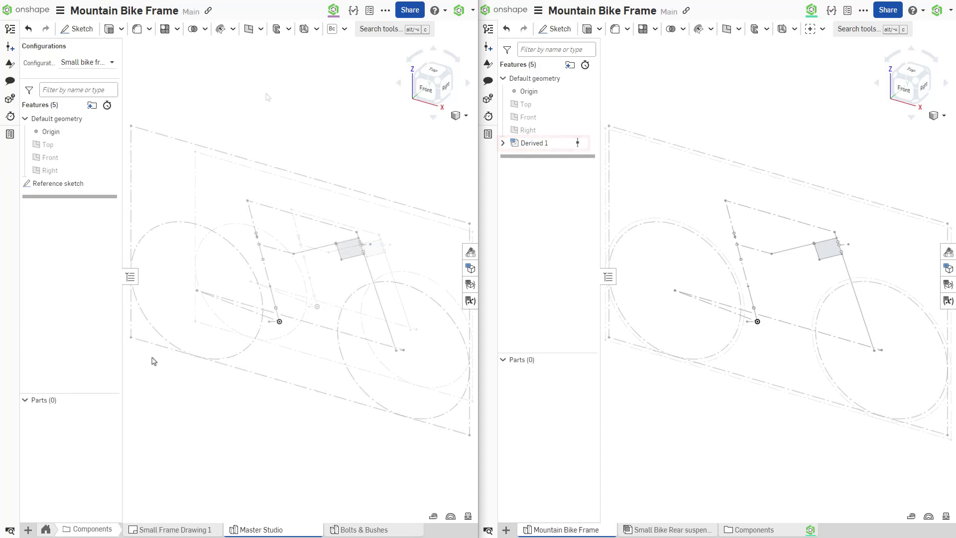
- Edit the Reference sketch's rear wheel diameter to 29 again, this time with the Derived feature linked to a version
{"action": "double_click", "coordinate": [64, 183]}
{"action": "double_click", "coordinate": [192, 401]}
{"action": "type", "text": "29"}
{"action": "key", "text": "Return"}
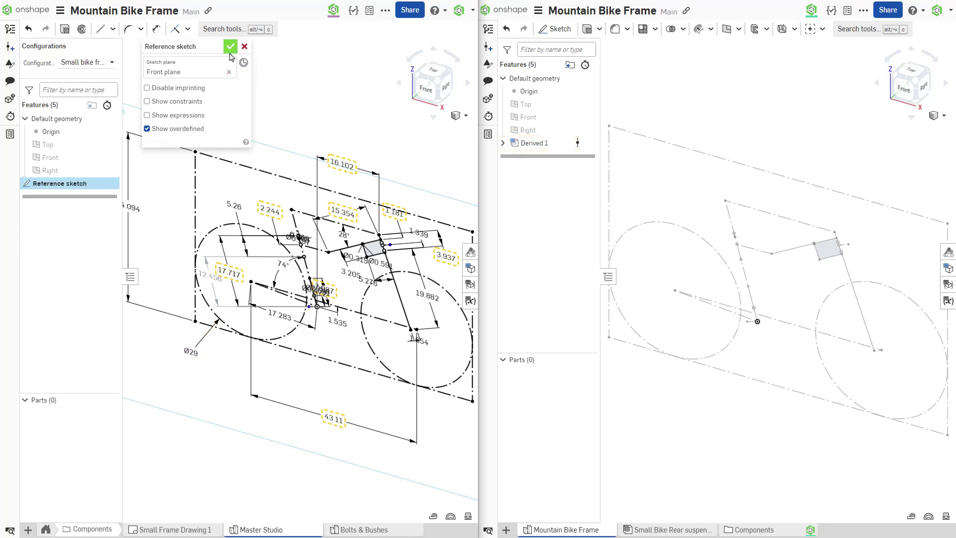
{"action": "left_click", "coordinate": [230, 46]}
- Create version V5 of the Mountain Bike Frame source from Main and update the Derived 1 reference to that version
{"action": "left_click", "coordinate": [9, 47]}
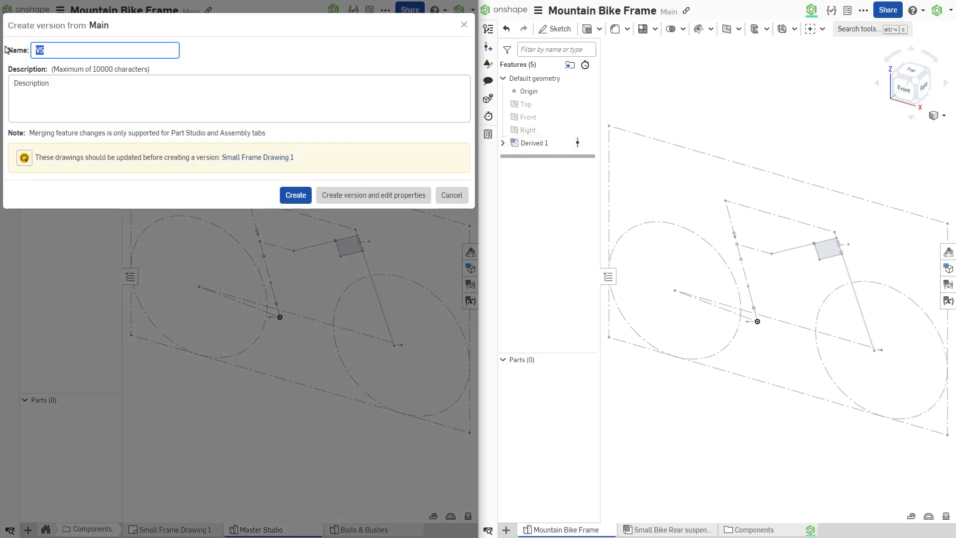
{"action": "left_click", "coordinate": [290, 197]}
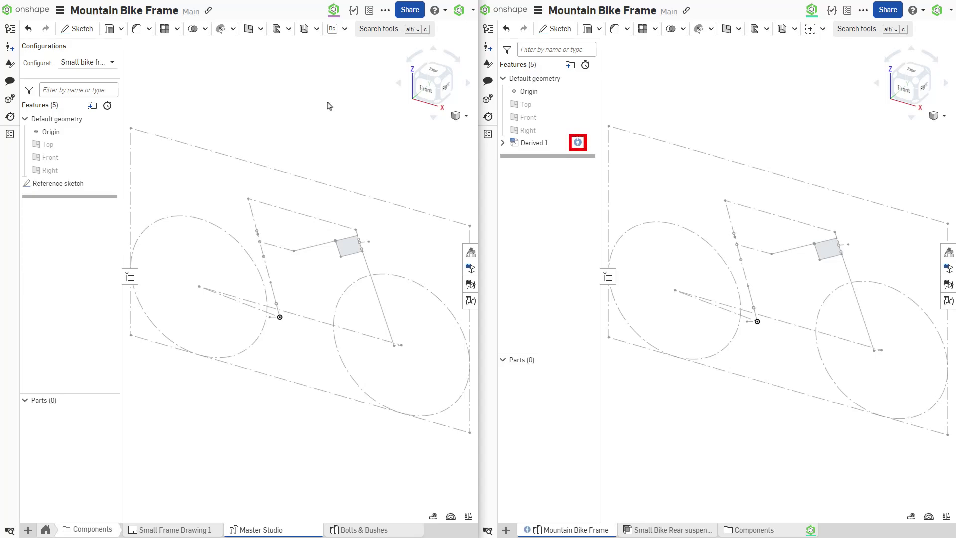
{"action": "left_click", "coordinate": [577, 143]}
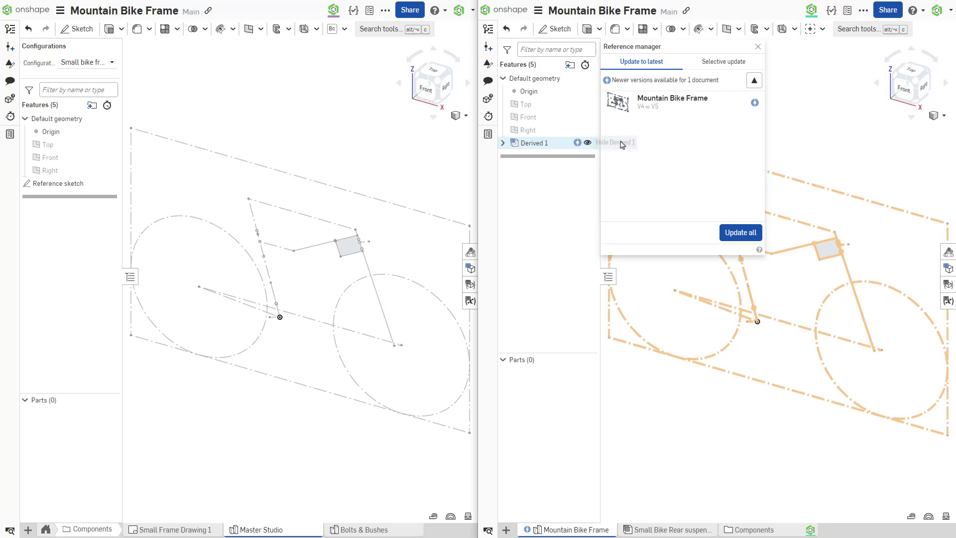
{"action": "left_click", "coordinate": [740, 232]}
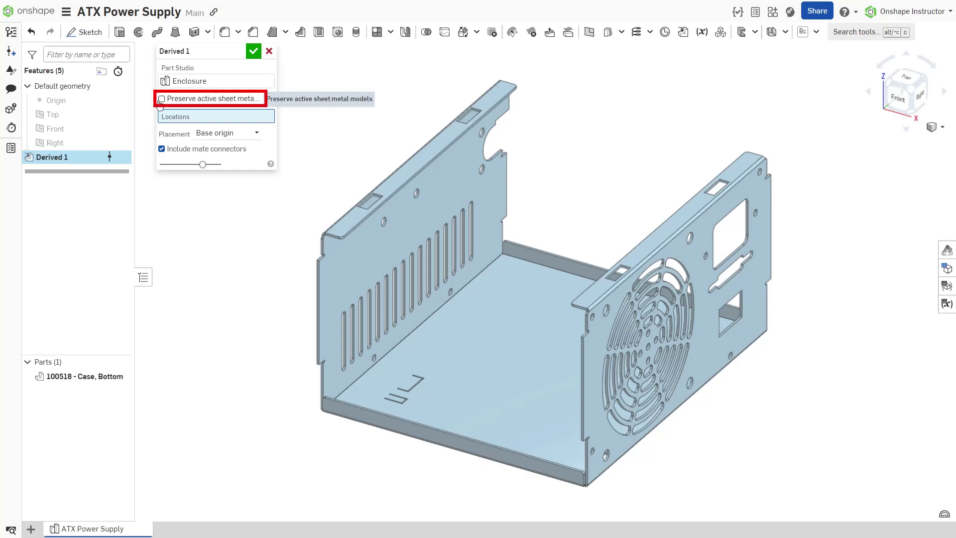
- Preserve active sheet metal models in the Derived feature of the Enclosure in the ATX Power Supply studio and accept it
{"action": "left_click", "coordinate": [161, 99]}
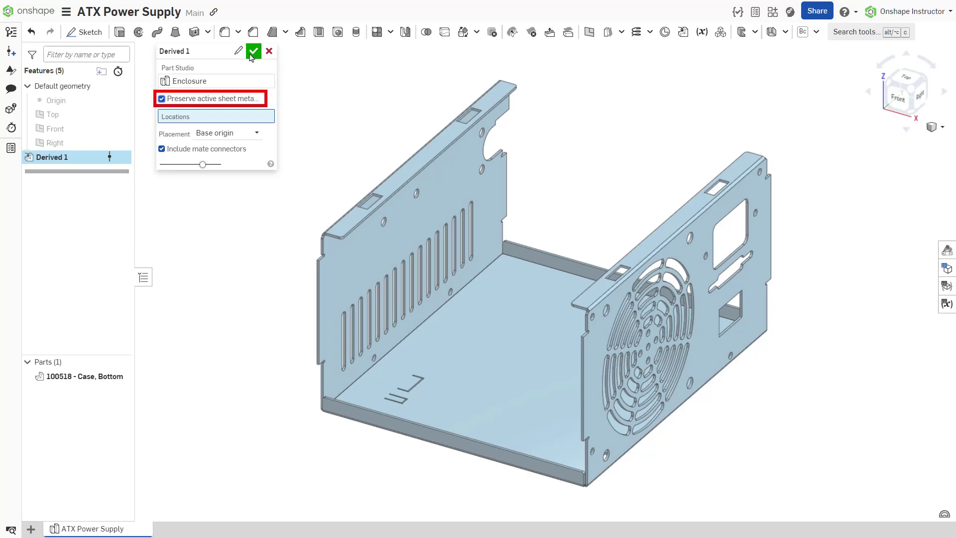
{"action": "left_click", "coordinate": [253, 51]}
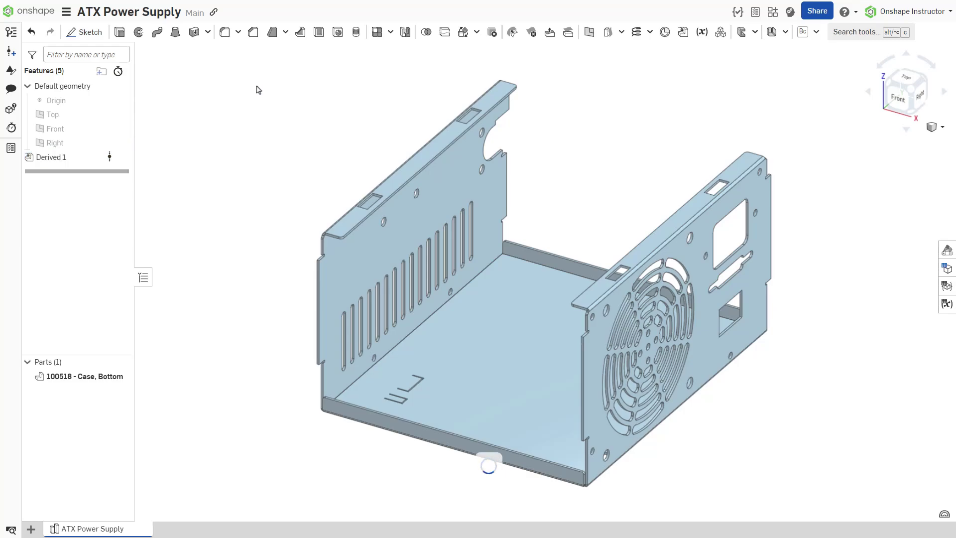